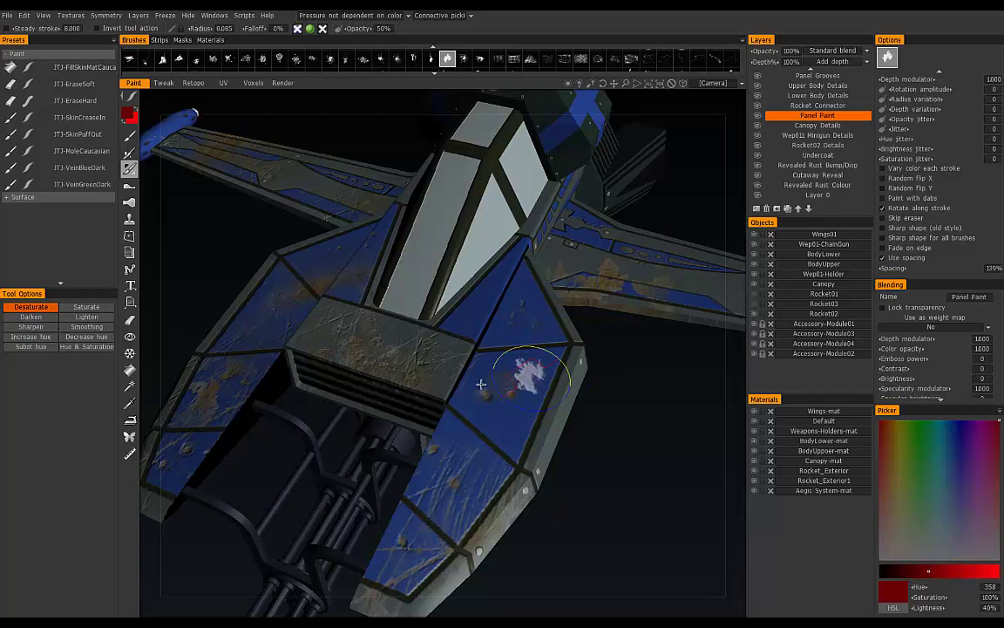
Desaturate the blue paint around the two rust bumps on the middle hull panel at 50% opacity.
click(380, 27)
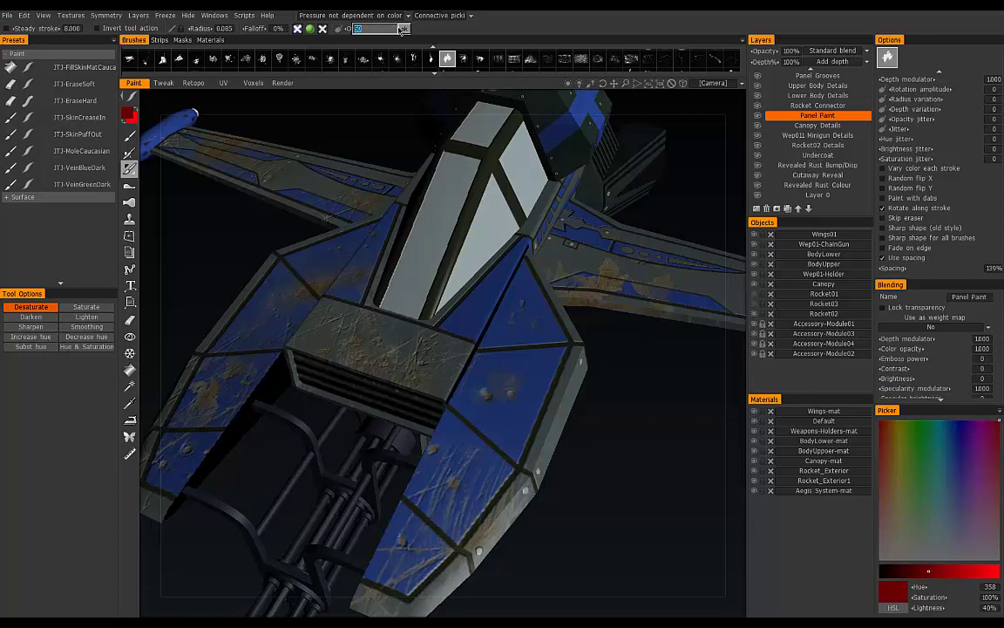
key(Return)
scroll(533, 395, up, 3)
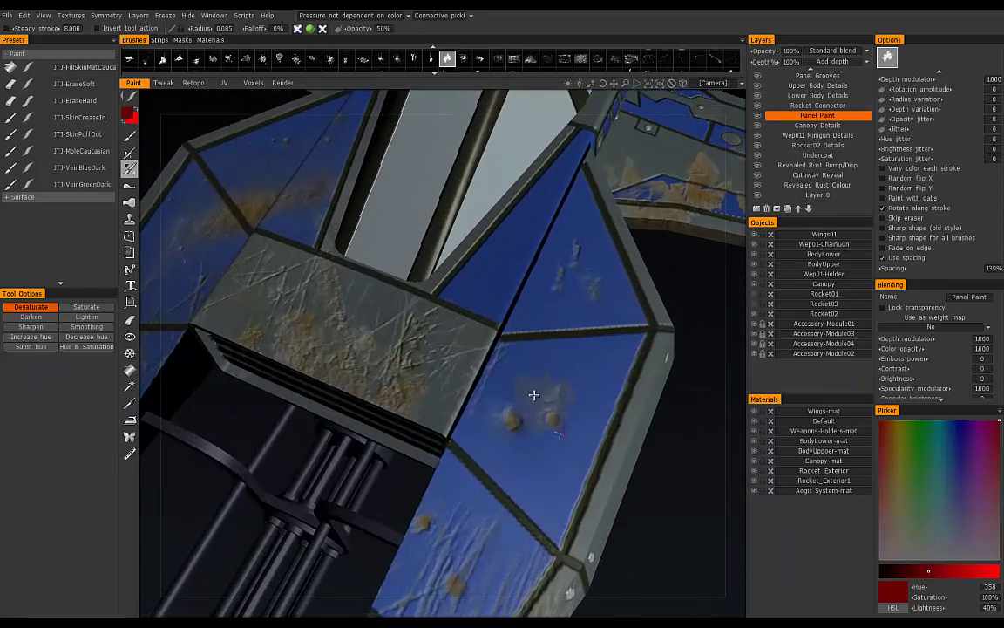
middle_drag(533, 394, 462, 352)
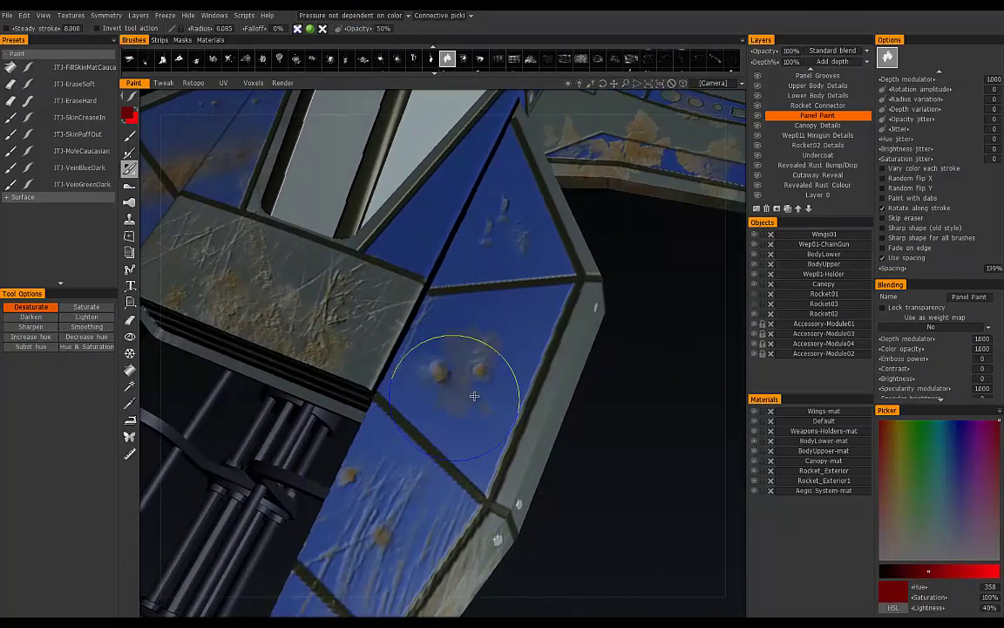
mouse_move(502, 336)
mouse_down()
mouse_move(464, 334)
mouse_move(475, 318)
mouse_move(489, 328)
mouse_up()
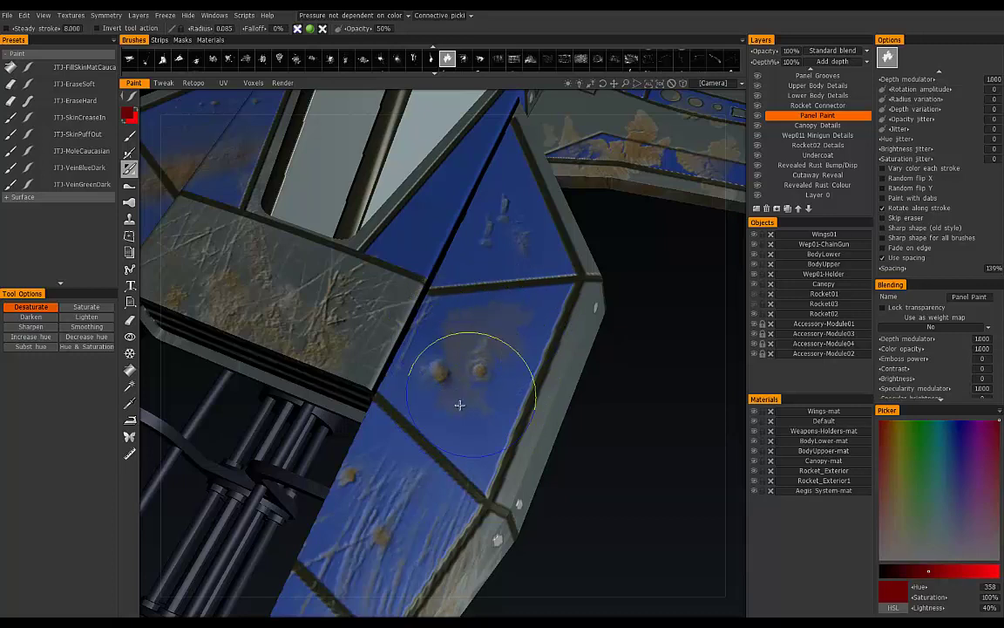
mouse_move(459, 404)
mouse_down()
mouse_move(518, 334)
mouse_move(482, 365)
mouse_up()
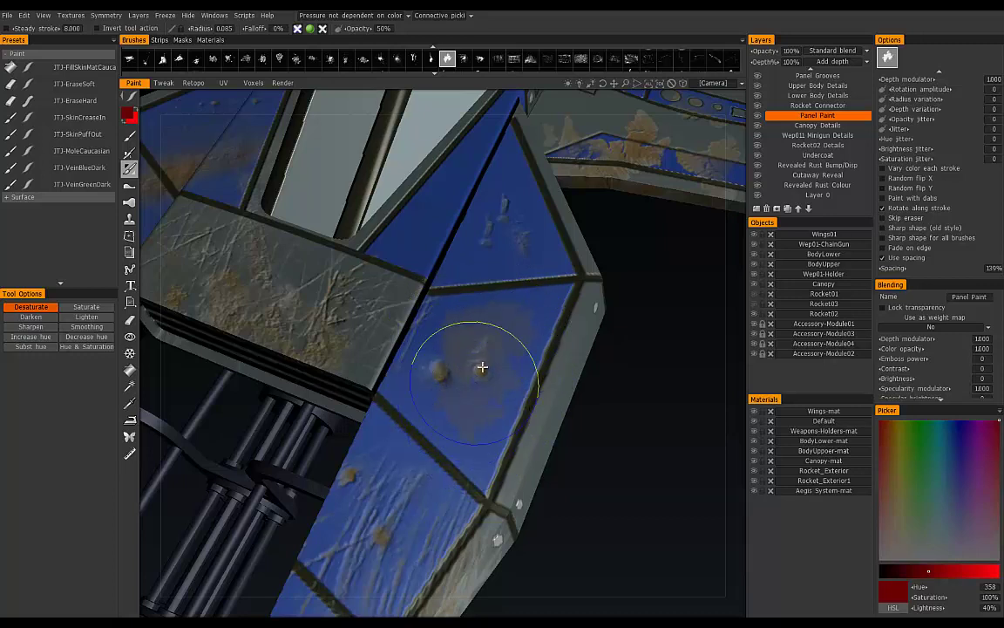
Lower the brush opacity to 25% and desaturate the paint on the two triangular panels beside the canopy.
click(383, 30)
text(25)
key(Return)
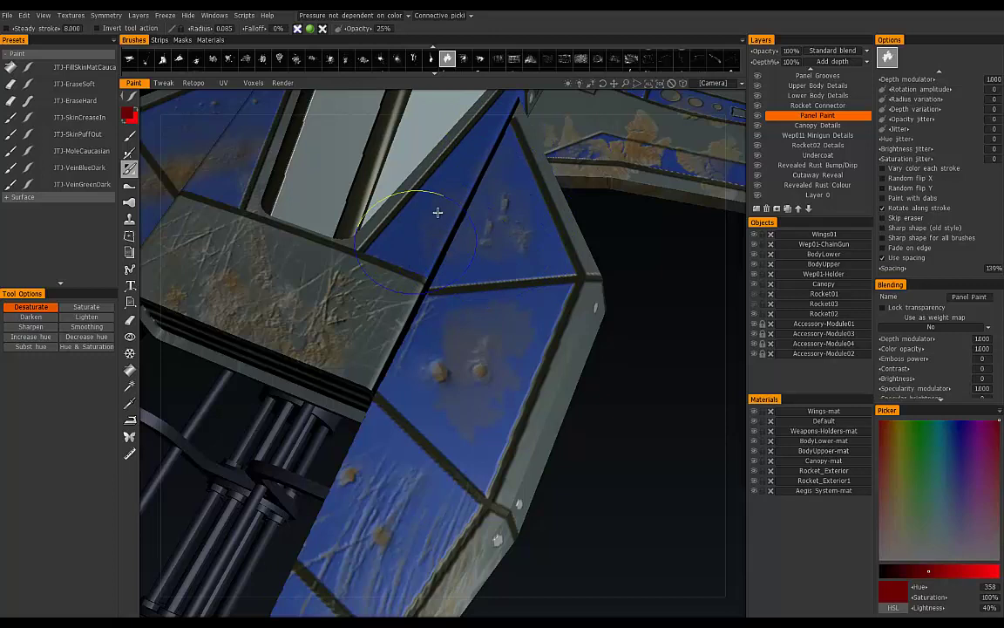
Try desaturating the triangular panels and the middle panel at 100% opacity, and undo the desaturation strokes.
click(383, 29)
key(BackSpace)
text(100)
key(Return)
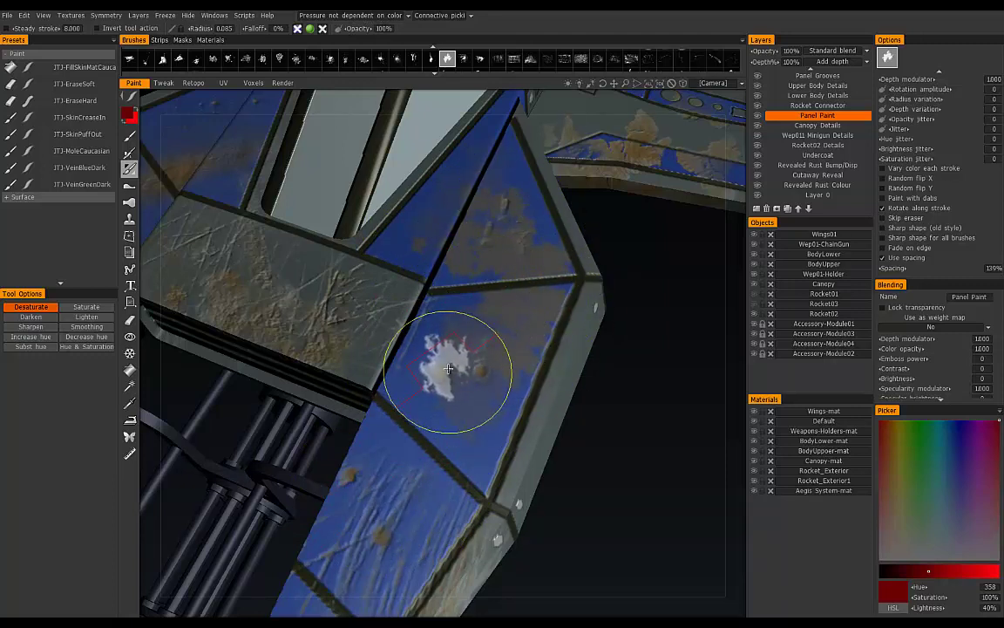
key(ctrl+z)
Saturate the blue paint on the middle panel and the two triangular panels at 100% opacity.
click(86, 306)
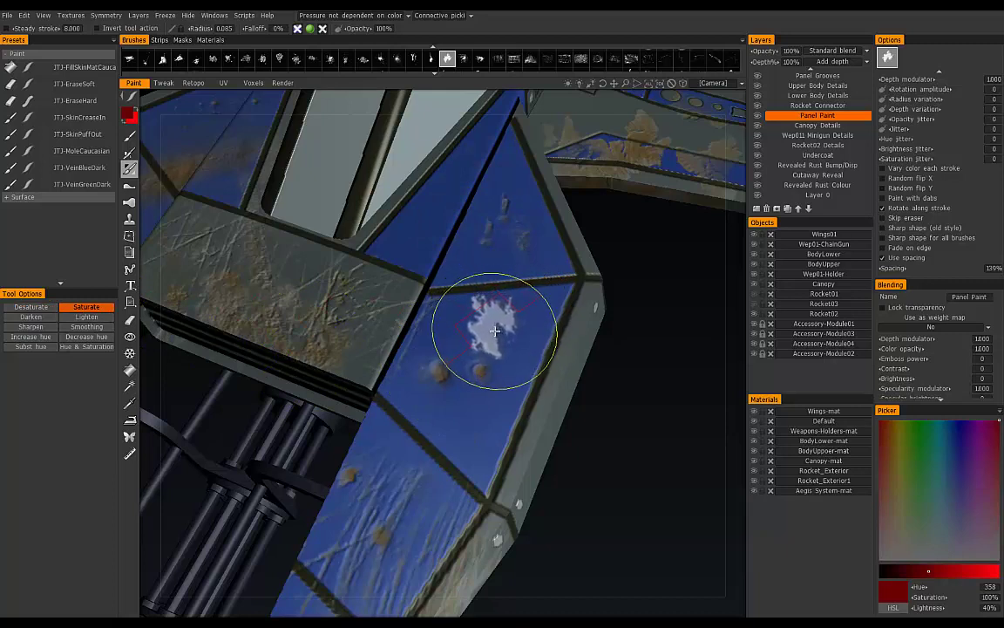
mouse_move(499, 340)
mouse_down()
mouse_move(448, 332)
mouse_move(466, 240)
mouse_move(498, 197)
mouse_move(478, 183)
mouse_move(462, 253)
mouse_move(446, 211)
mouse_up()
Darken a patch of paint around the two rust bumps using a brush radius of 0.071 at 50% opacity.
click(30, 316)
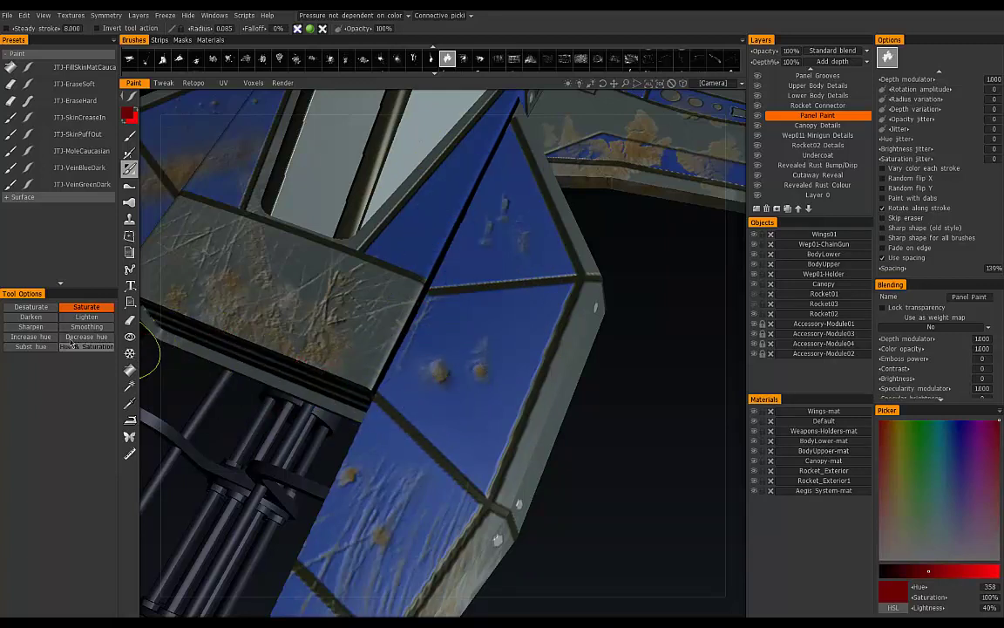
key(bracketleft)
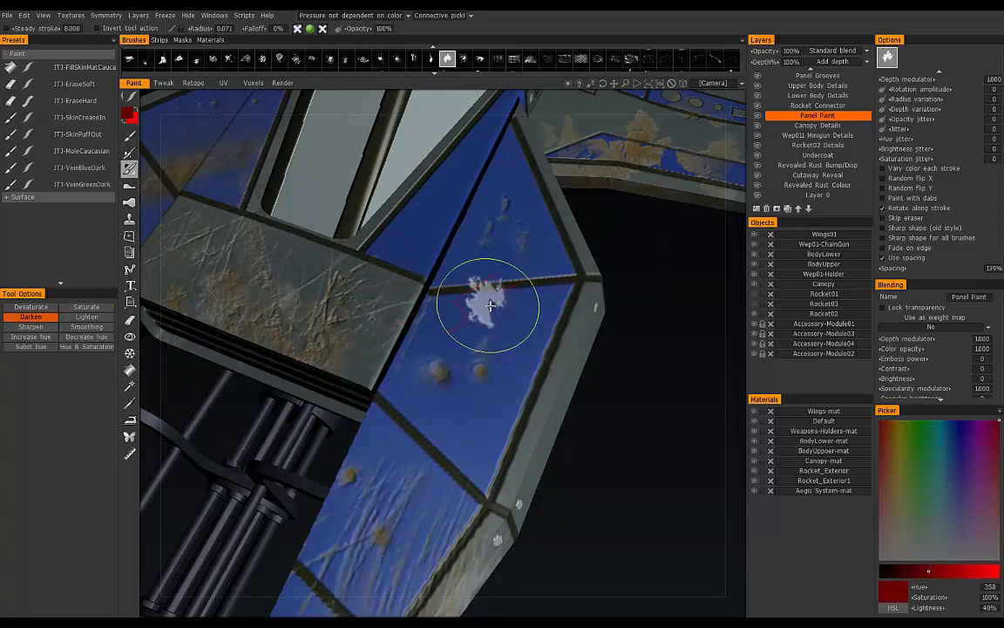
mouse_move(490, 309)
mouse_down()
mouse_move(482, 311)
mouse_move(537, 308)
mouse_move(478, 336)
mouse_move(457, 366)
mouse_move(462, 392)
mouse_up()
key(ctrl+z)
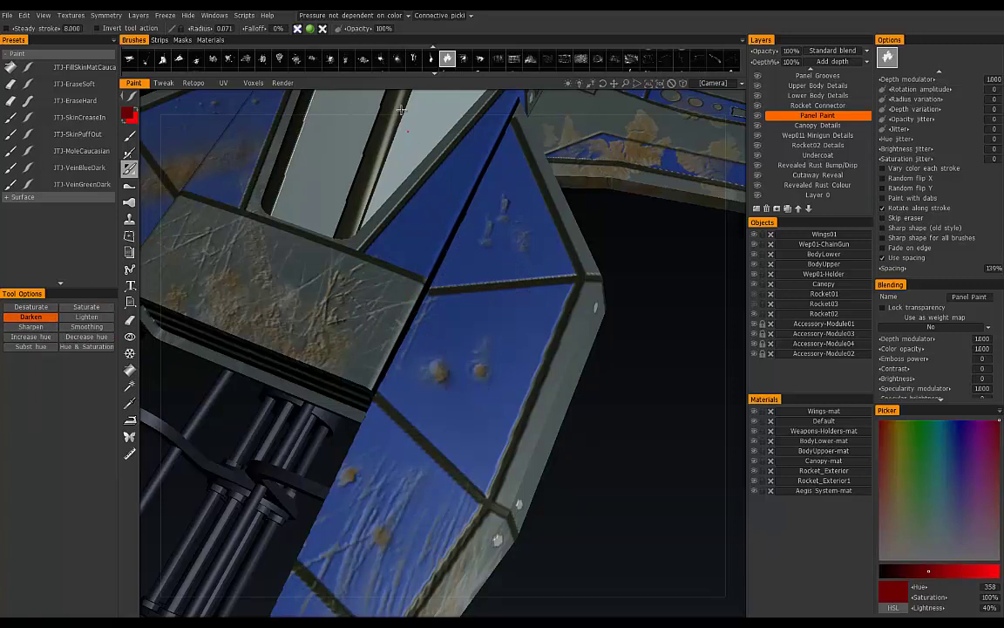
click(345, 29)
text(50)
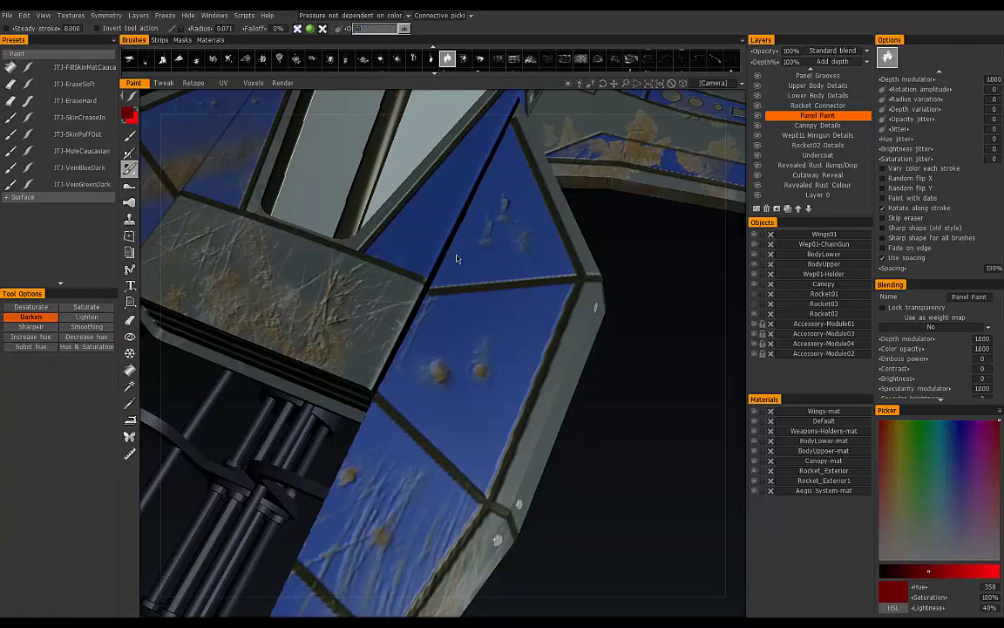
key(Return)
mouse_move(475, 330)
mouse_down()
mouse_move(501, 307)
mouse_move(523, 324)
mouse_move(458, 353)
mouse_move(478, 386)
mouse_move(462, 349)
mouse_move(436, 383)
mouse_move(401, 344)
mouse_move(493, 314)
mouse_up()
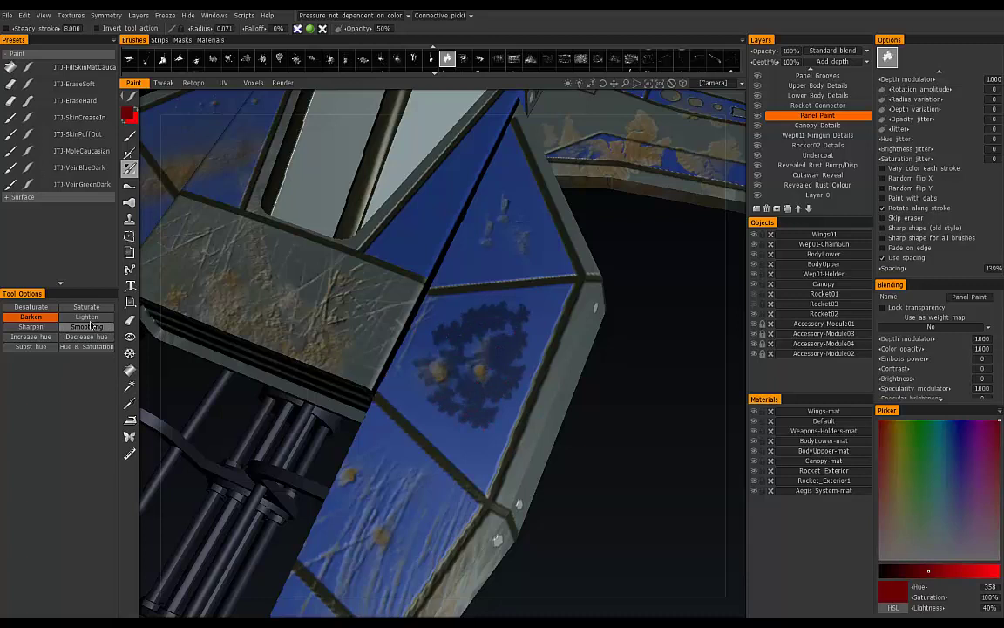
Lighten the blue paint around the dark patch and darken more spots on both sides of the seam above it.
click(86, 316)
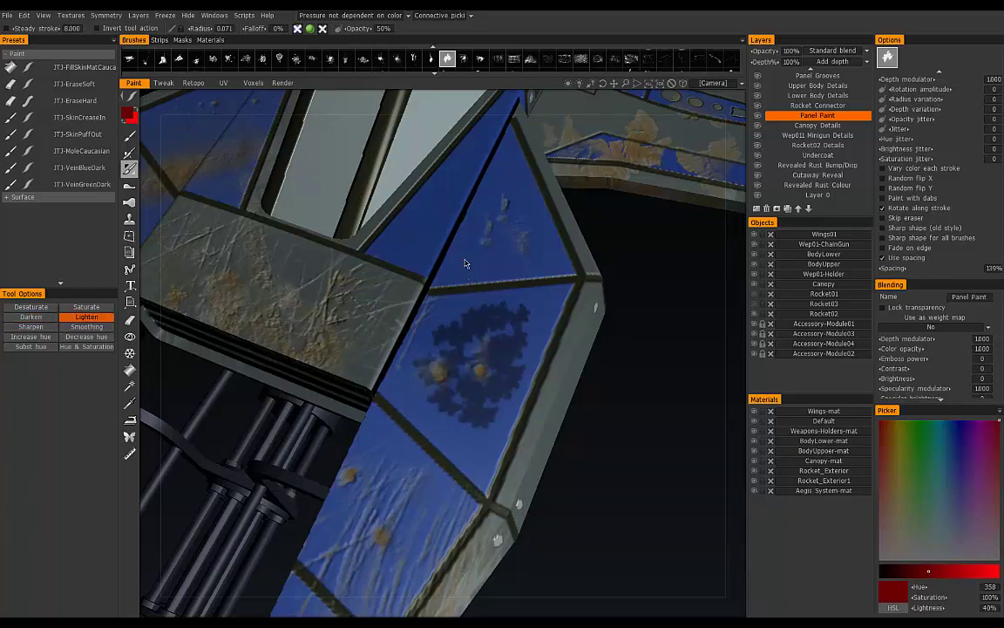
mouse_move(464, 263)
mouse_down()
mouse_move(436, 242)
mouse_move(478, 258)
mouse_move(424, 258)
mouse_move(483, 269)
mouse_move(449, 218)
mouse_move(488, 244)
mouse_move(462, 270)
mouse_move(454, 320)
mouse_move(508, 297)
mouse_move(526, 321)
mouse_move(541, 310)
mouse_move(514, 383)
mouse_up()
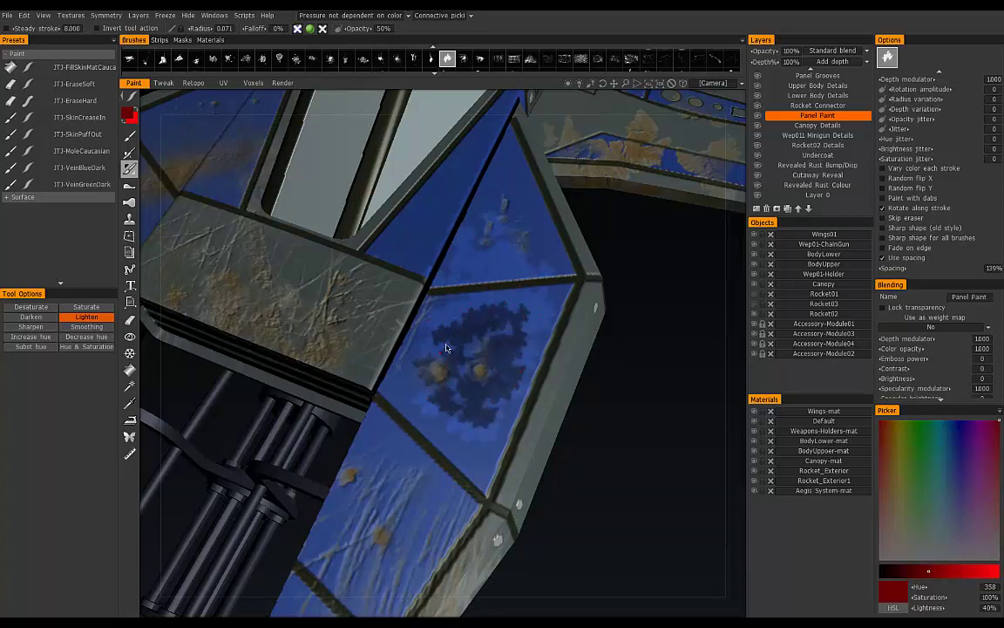
click(31, 317)
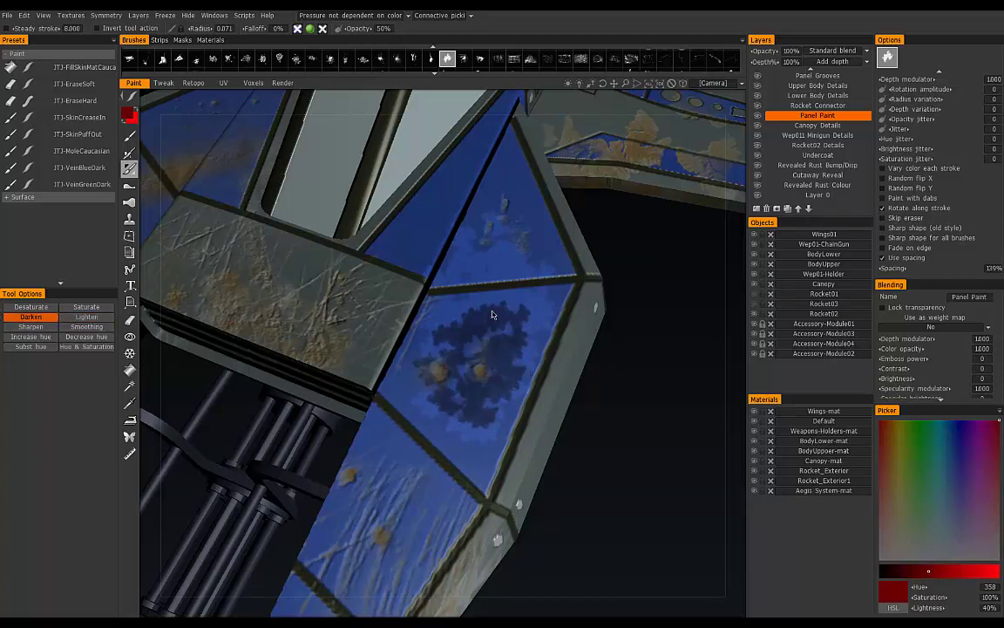
drag(491, 268, 542, 308)
Smooth the lightened and darkened patches on both panels at 100% opacity.
click(86, 326)
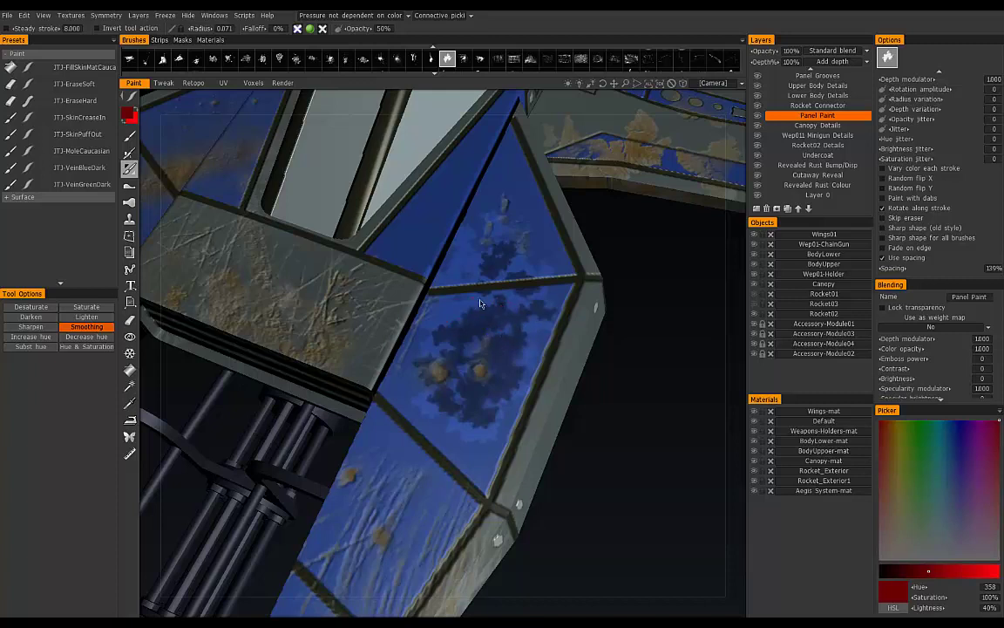
click(378, 30)
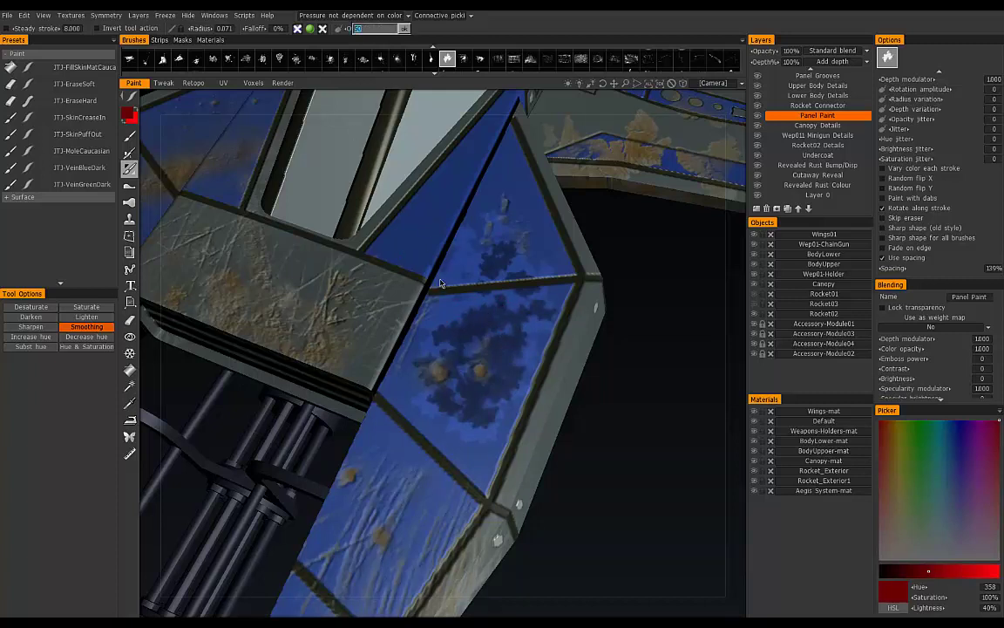
text(100)
key(Return)
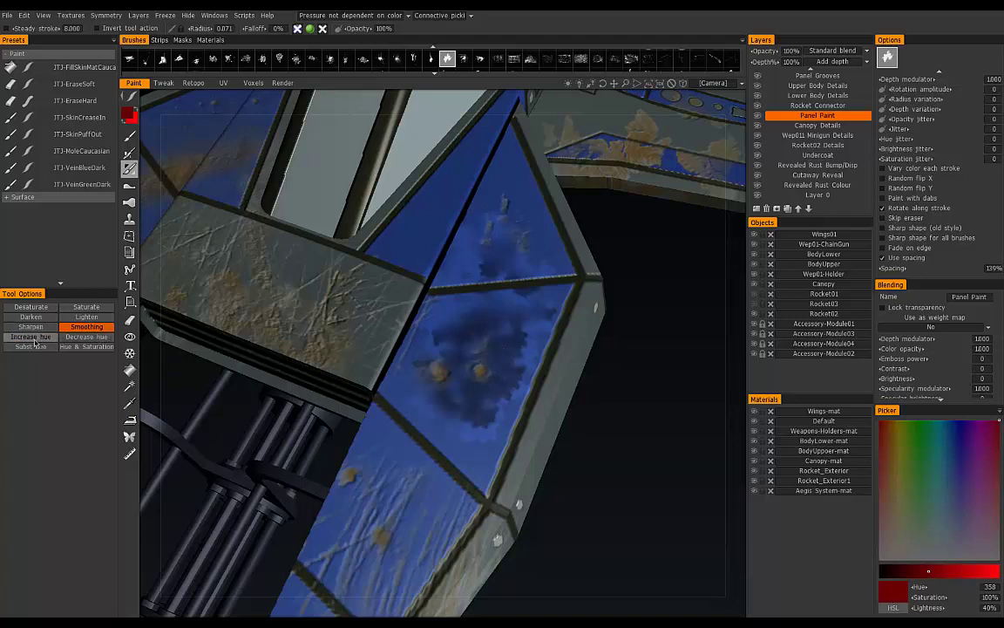
Increase the hue of the paint across the seam above the rust bumps, using brush radius 0.075 and 75% opacity.
click(35, 340)
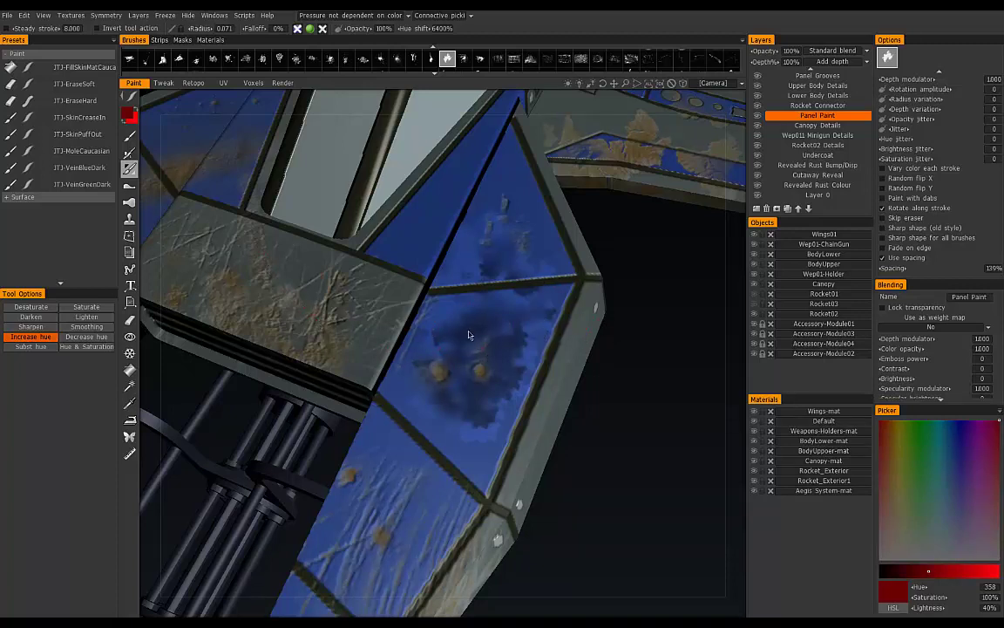
right_drag(484, 329, 482, 327)
click(112, 347)
mouse_move(487, 322)
mouse_down()
mouse_move(483, 305)
mouse_move(475, 321)
mouse_move(440, 301)
mouse_up()
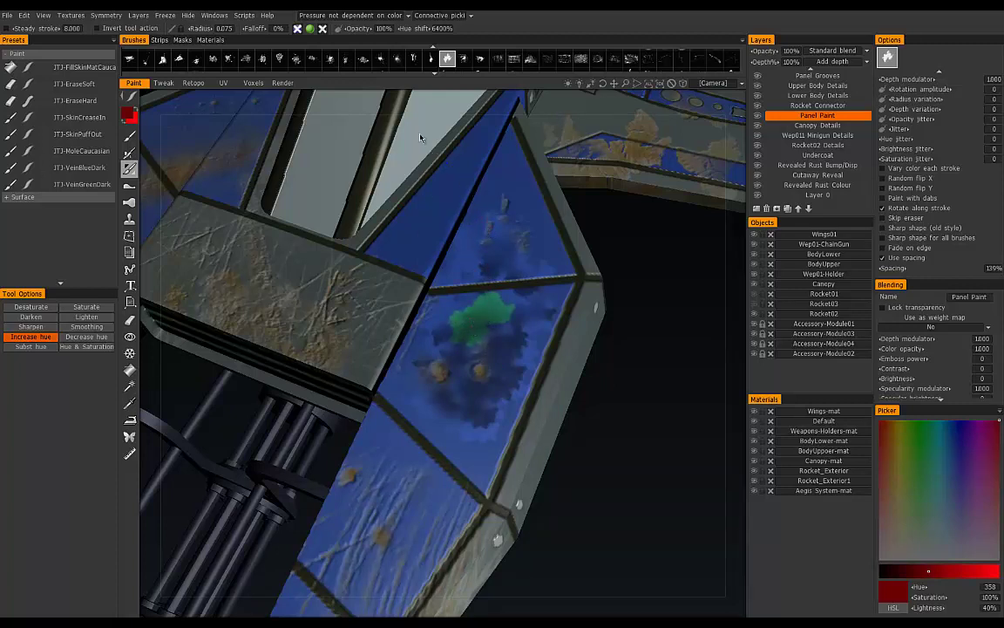
key(ctrl+z)
click(374, 29)
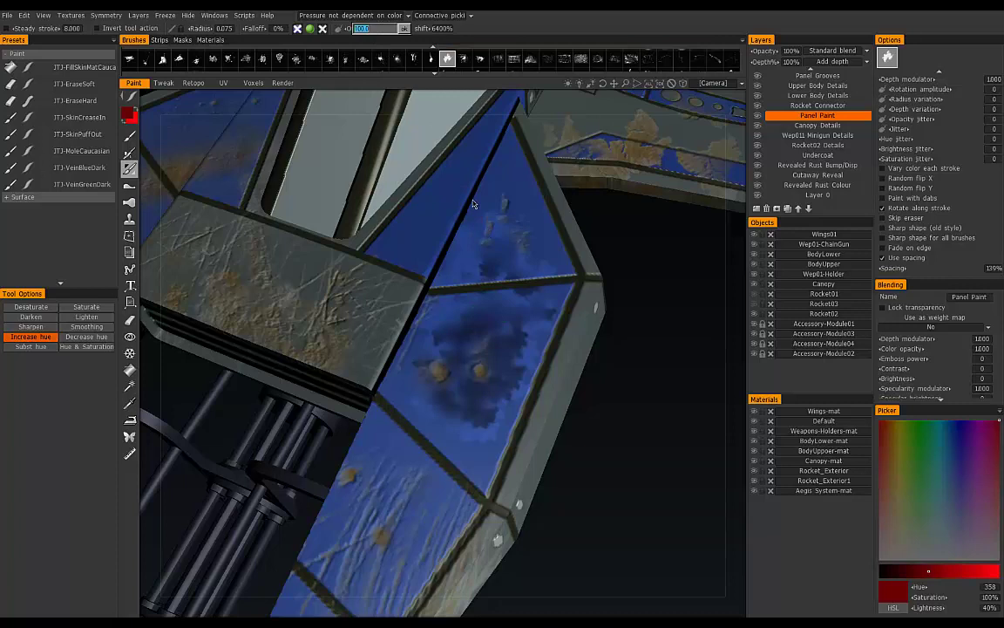
text(75)
key(Return)
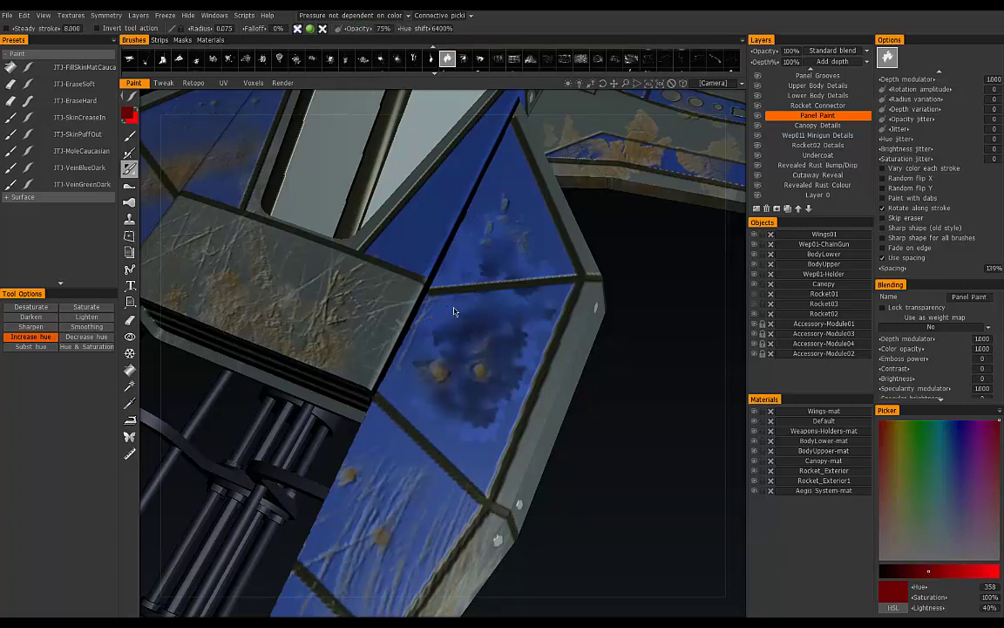
mouse_move(460, 330)
mouse_down()
mouse_move(453, 312)
mouse_move(504, 330)
mouse_move(471, 302)
mouse_move(510, 319)
mouse_move(475, 272)
mouse_move(471, 296)
mouse_move(462, 271)
mouse_move(524, 282)
mouse_move(453, 237)
mouse_move(462, 346)
mouse_up()
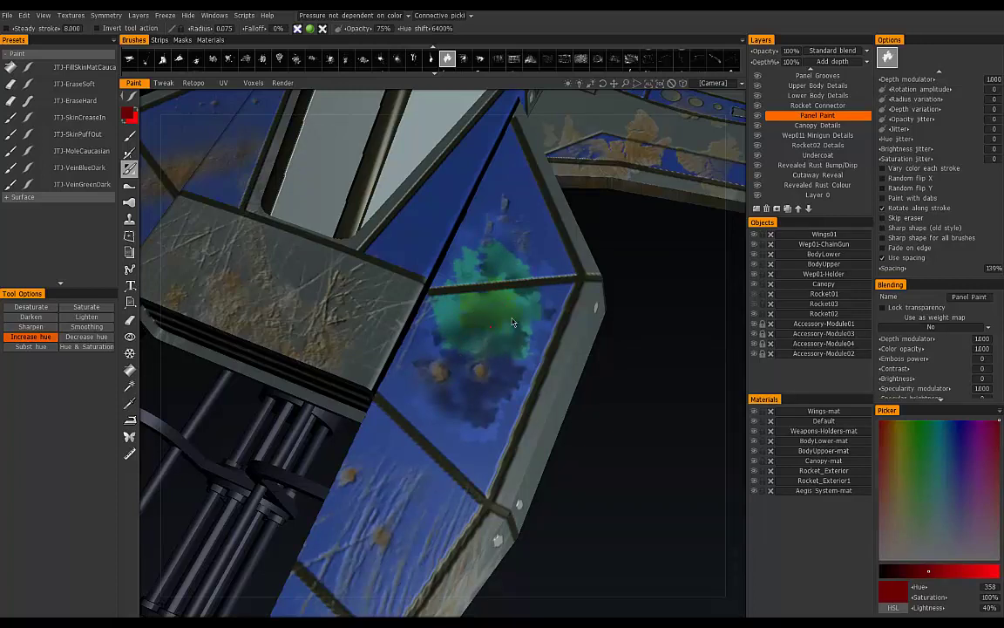
mouse_move(482, 314)
mouse_down()
mouse_move(505, 308)
mouse_move(467, 312)
mouse_move(481, 315)
mouse_up()
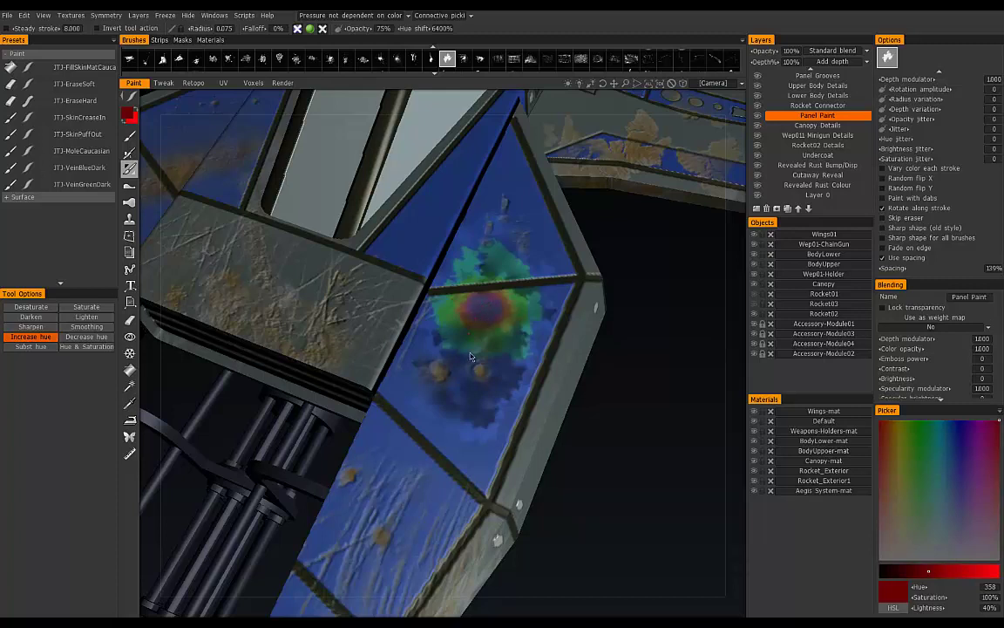
Decrease the hue of a spot spanning the gap between the two triangular panels.
alt+drag(468, 292, 463, 279)
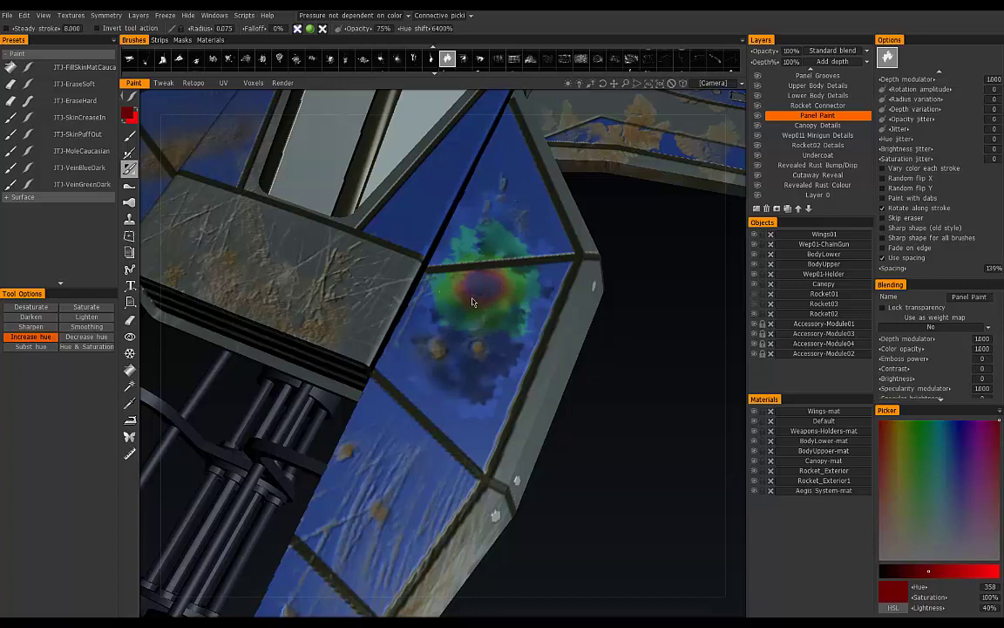
mouse_move(489, 307)
mouse_down()
mouse_move(497, 275)
mouse_move(477, 274)
mouse_move(473, 296)
mouse_up()
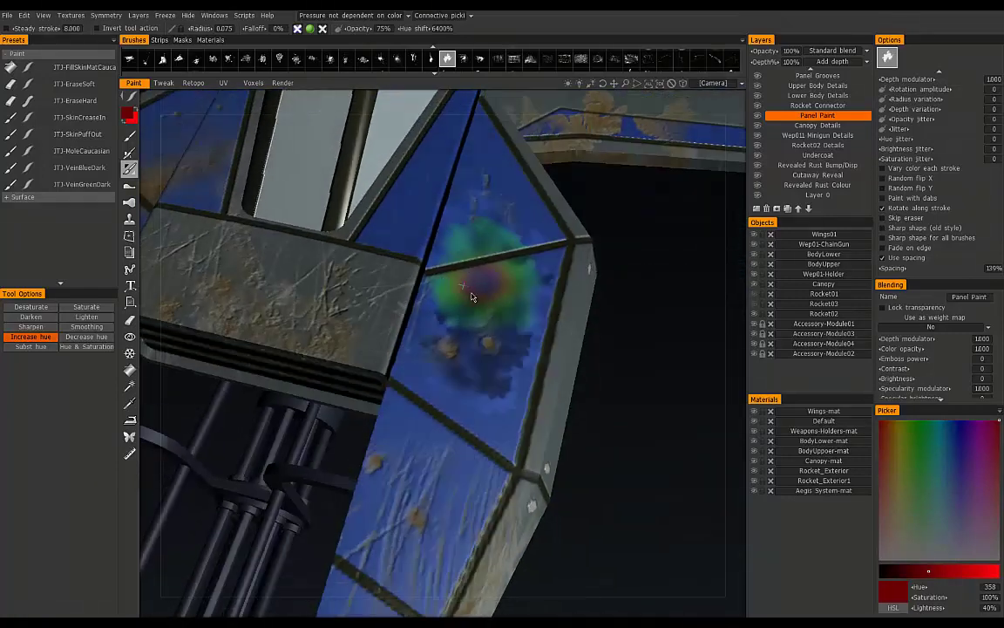
alt+right_drag(473, 295, 436, 306)
alt+drag(454, 323, 444, 321)
alt+right_drag(444, 320, 485, 319)
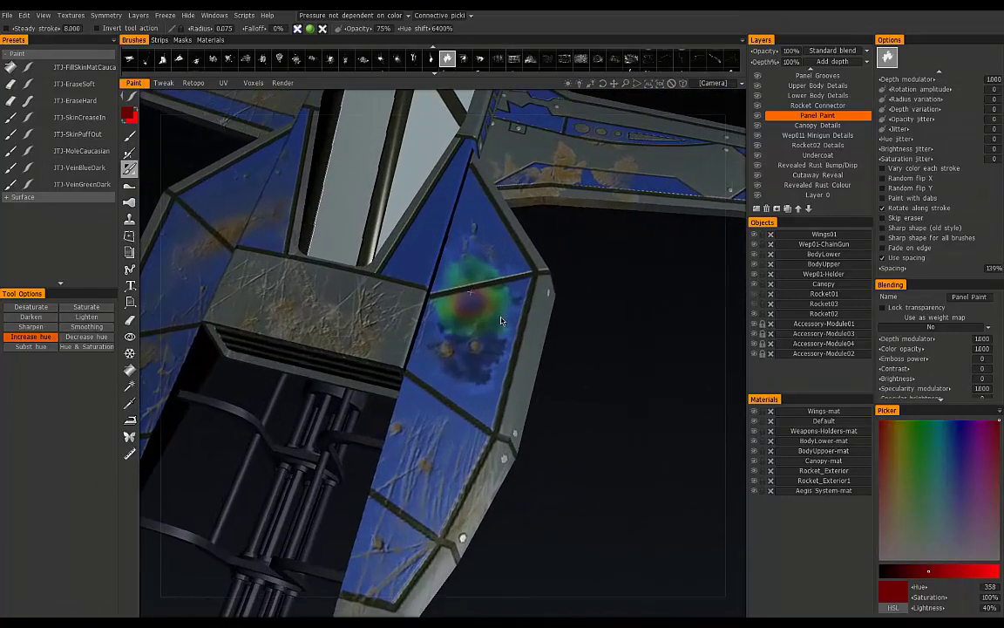
alt+middle_drag(485, 319, 493, 327)
mouse_move(492, 327)
alt+mouse_down()
mouse_move(469, 320)
mouse_move(413, 335)
alt+mouse_up()
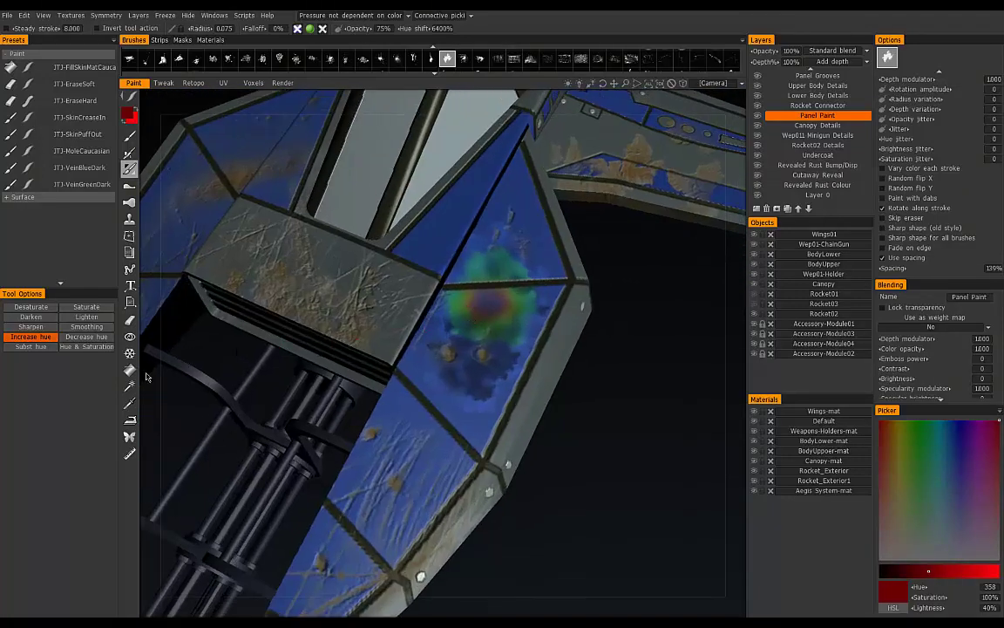
click(86, 336)
alt+drag(450, 229, 512, 254)
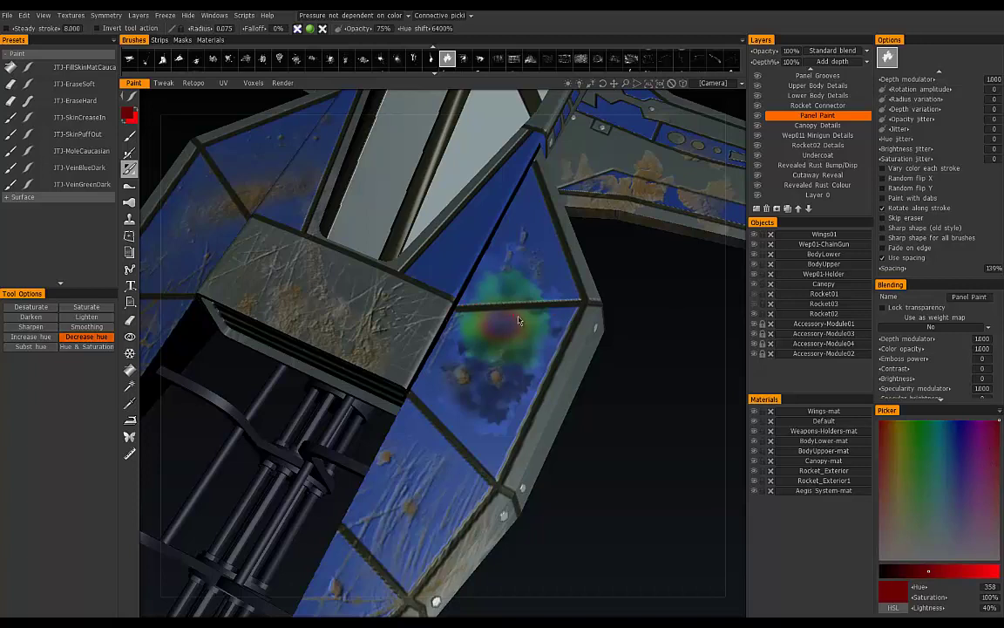
drag(462, 245, 474, 238)
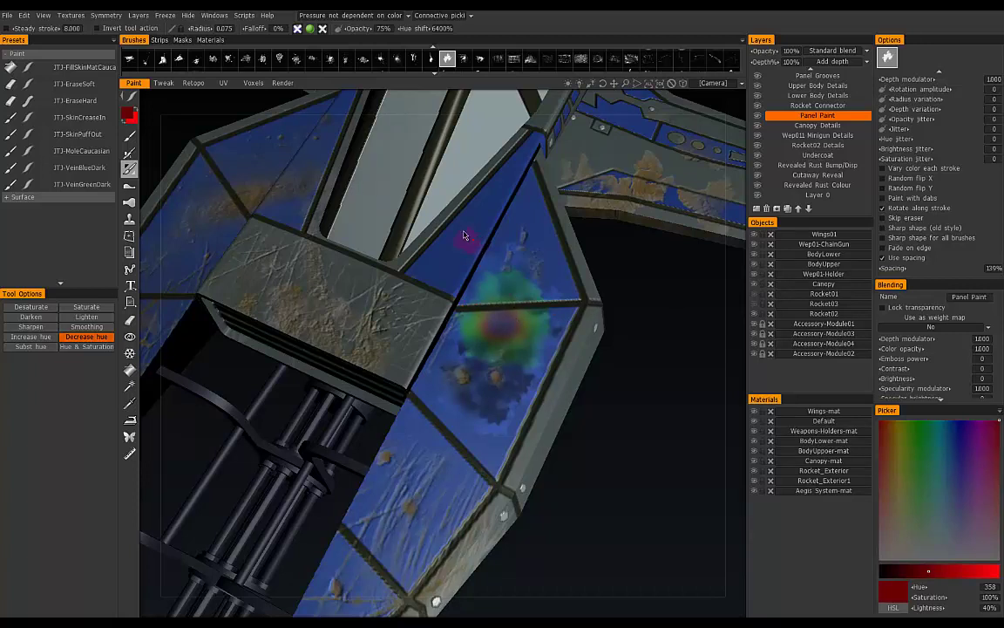
mouse_move(465, 235)
mouse_down()
mouse_move(500, 232)
mouse_move(503, 249)
mouse_up()
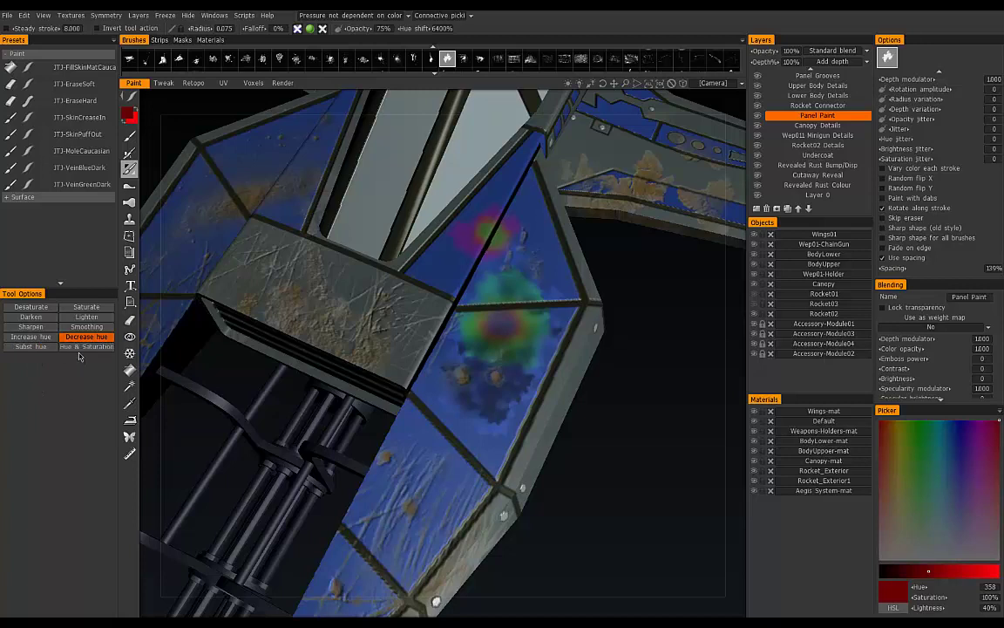
Substitute the hue of the scratched blue panel below the dark patch with the current red at 50% opacity.
click(30, 346)
middle_drag(291, 399, 469, 397)
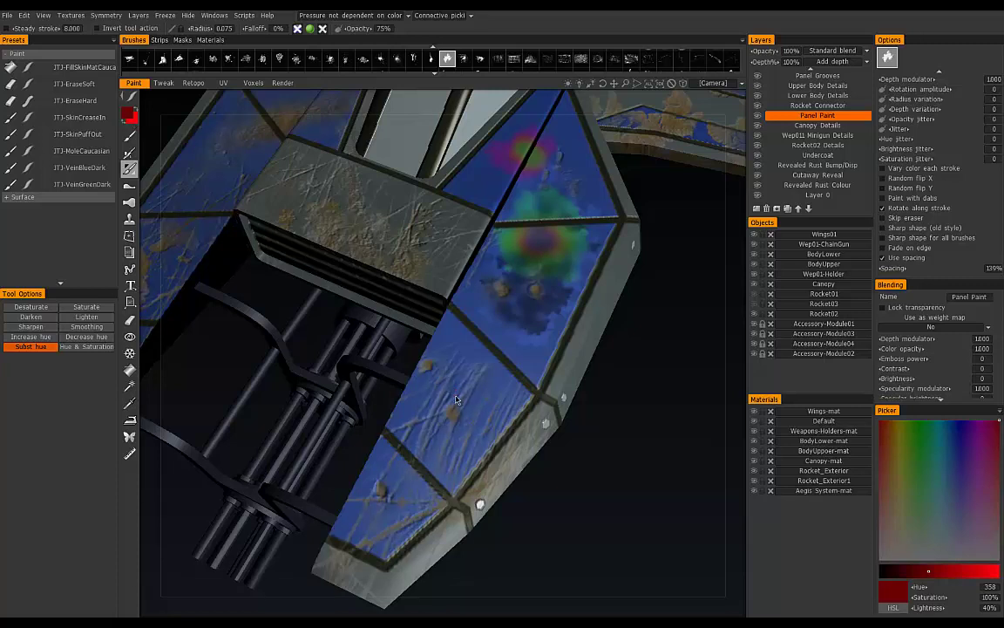
click(380, 31)
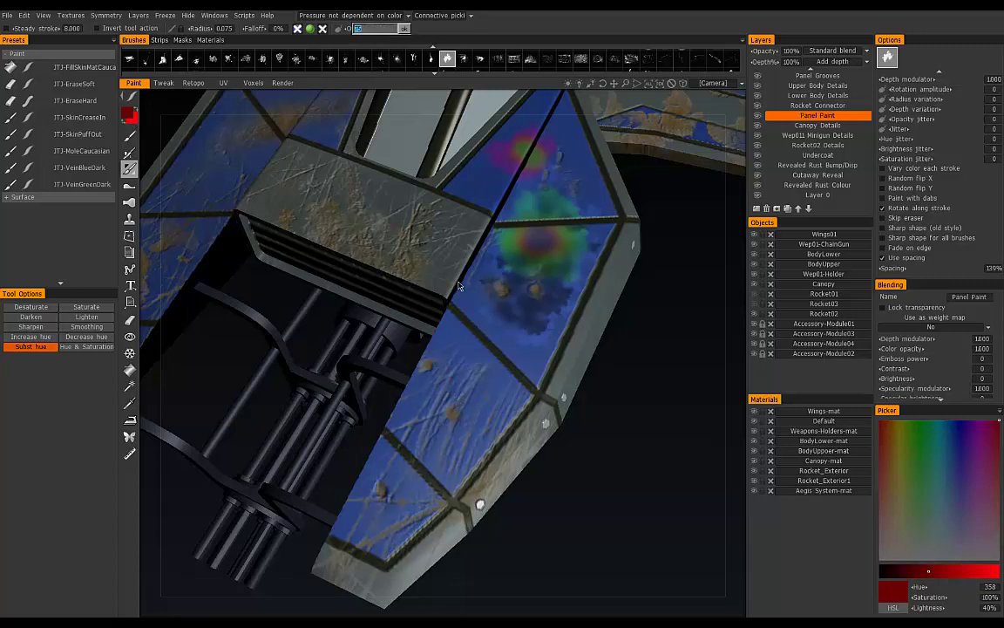
text(50)
key(Return)
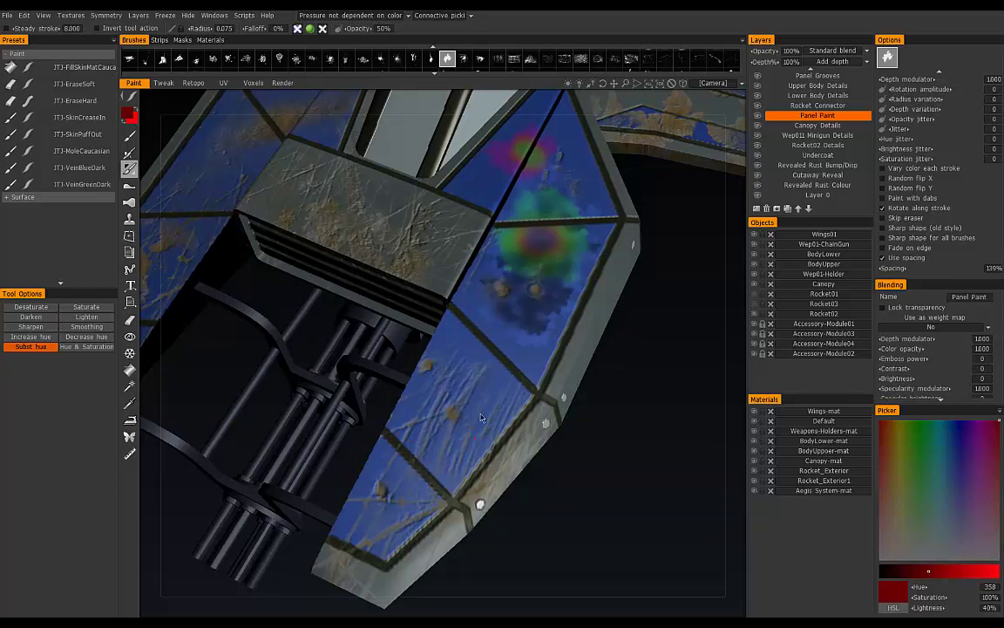
mouse_move(488, 410)
mouse_down()
mouse_move(489, 377)
mouse_move(490, 422)
mouse_up()
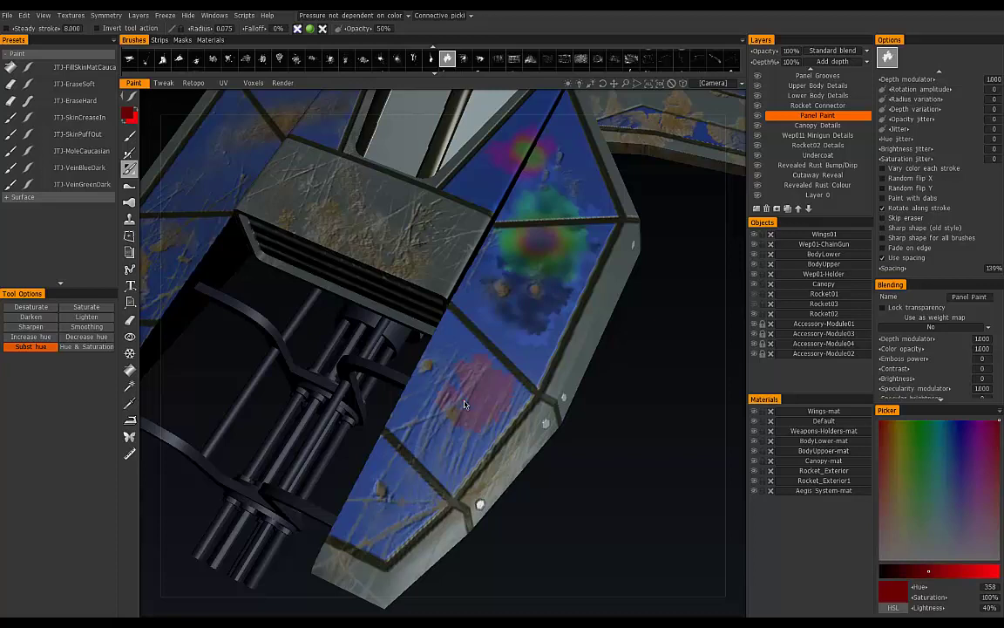
drag(459, 403, 474, 381)
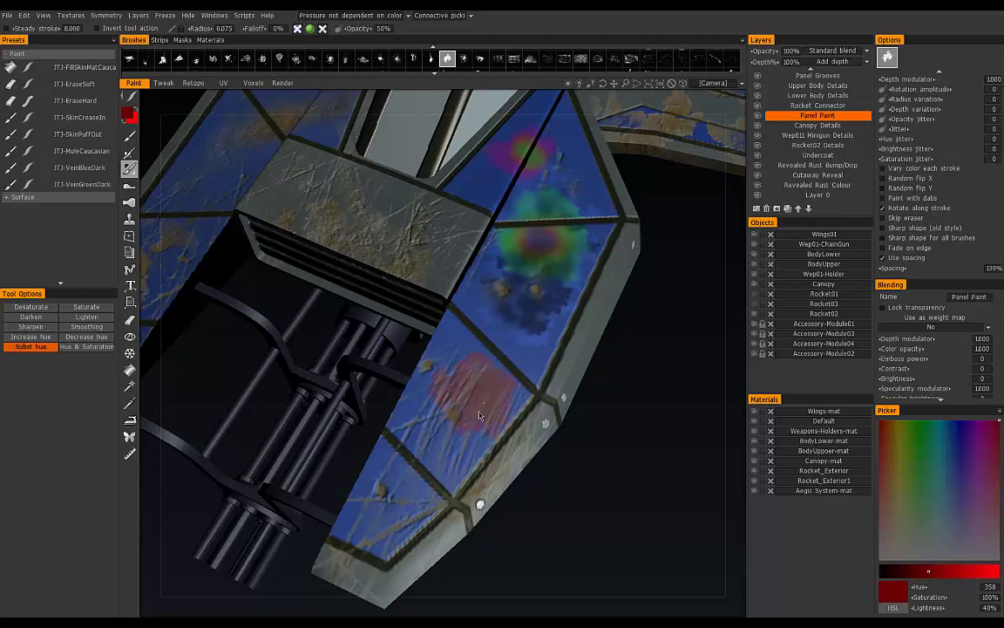
Apply the Hue & Saturation effect around the rust spot on the lowest blue panel, using the red at 21% saturation.
click(84, 348)
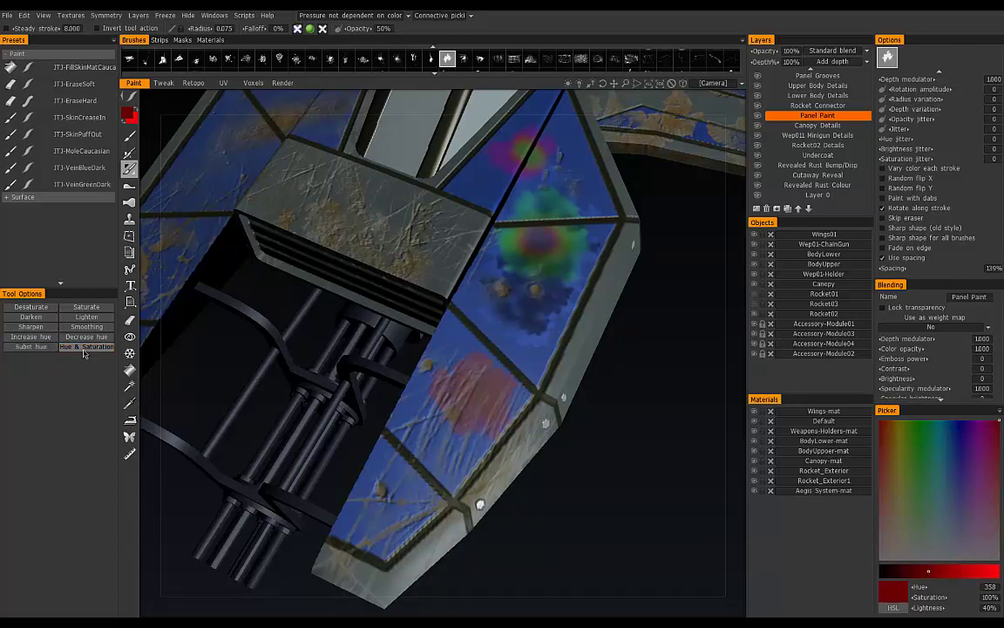
alt+middle_drag(430, 364, 491, 320)
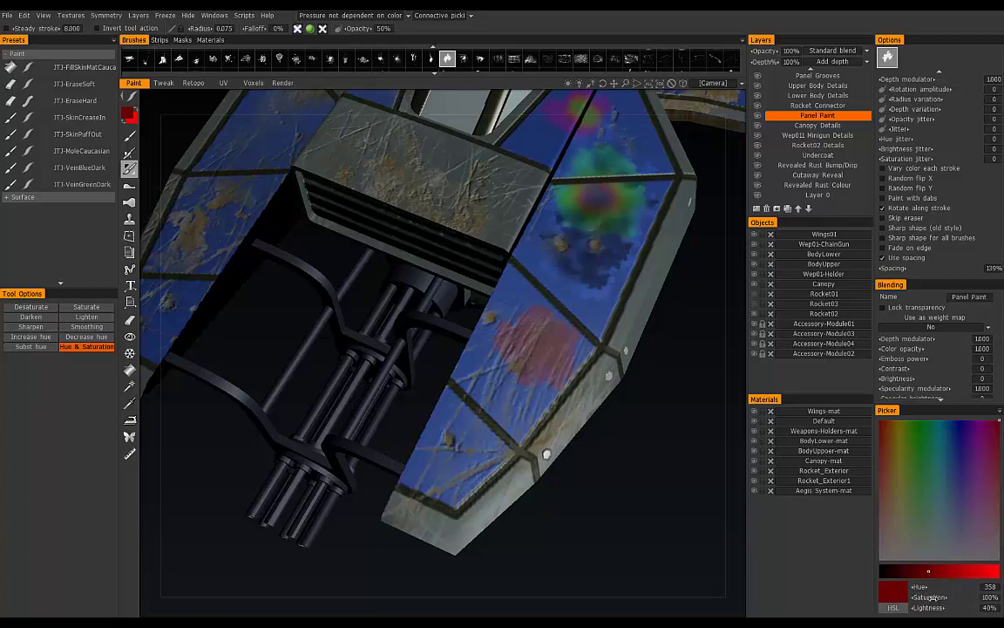
mouse_move(937, 597)
mouse_down()
mouse_move(838, 603)
mouse_move(862, 605)
mouse_up()
mouse_move(468, 439)
mouse_down()
mouse_move(461, 466)
mouse_move(485, 452)
mouse_up()
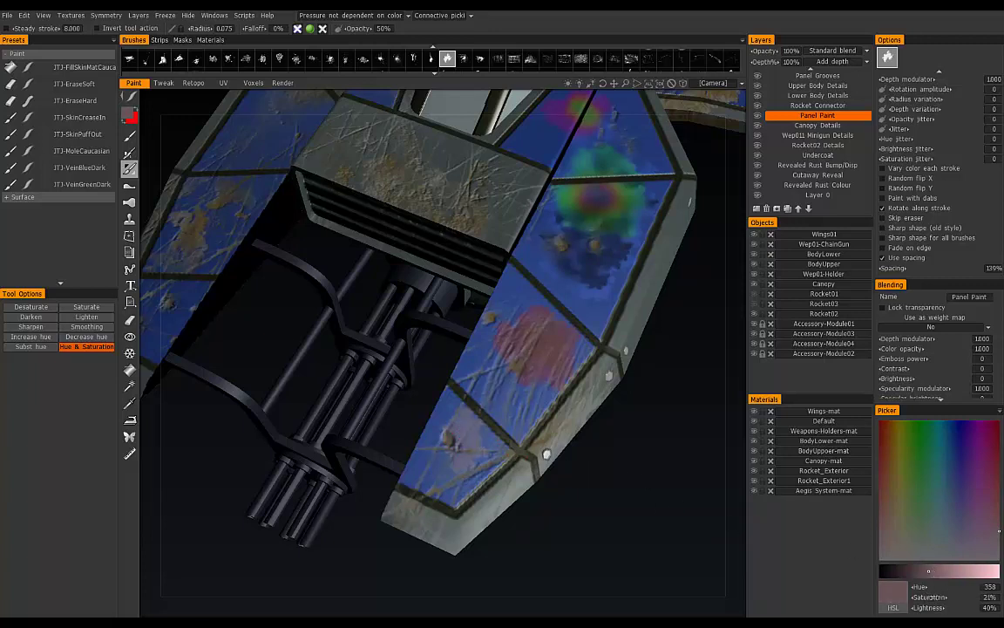
Extend the Hue & Saturation effect over the lowest blue panel at 50% colour saturation and above its seam at 75%.
drag(931, 597, 961, 597)
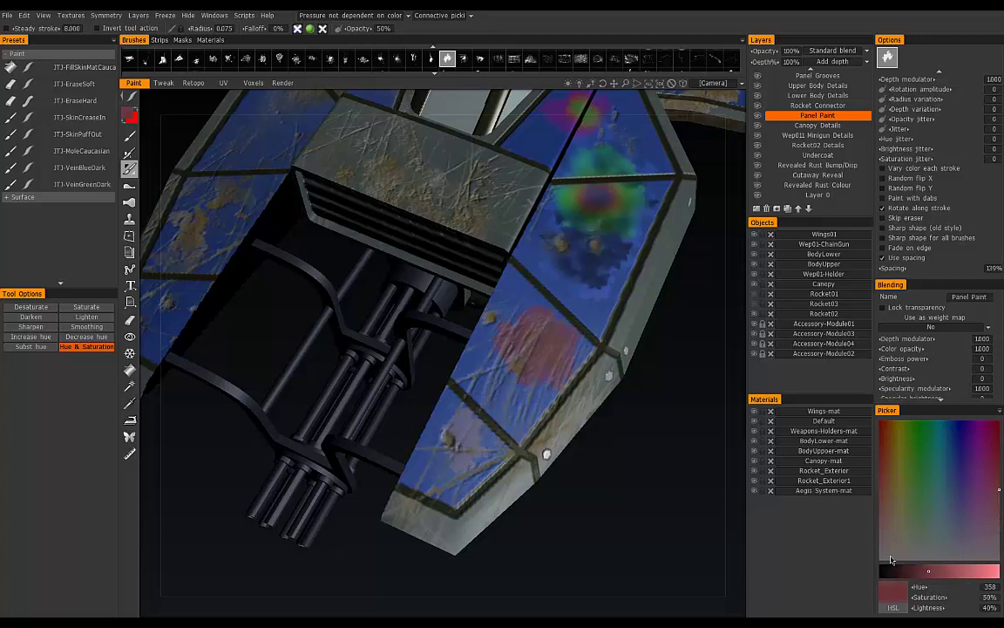
mouse_move(485, 422)
mouse_down()
mouse_move(436, 475)
mouse_move(437, 461)
mouse_up()
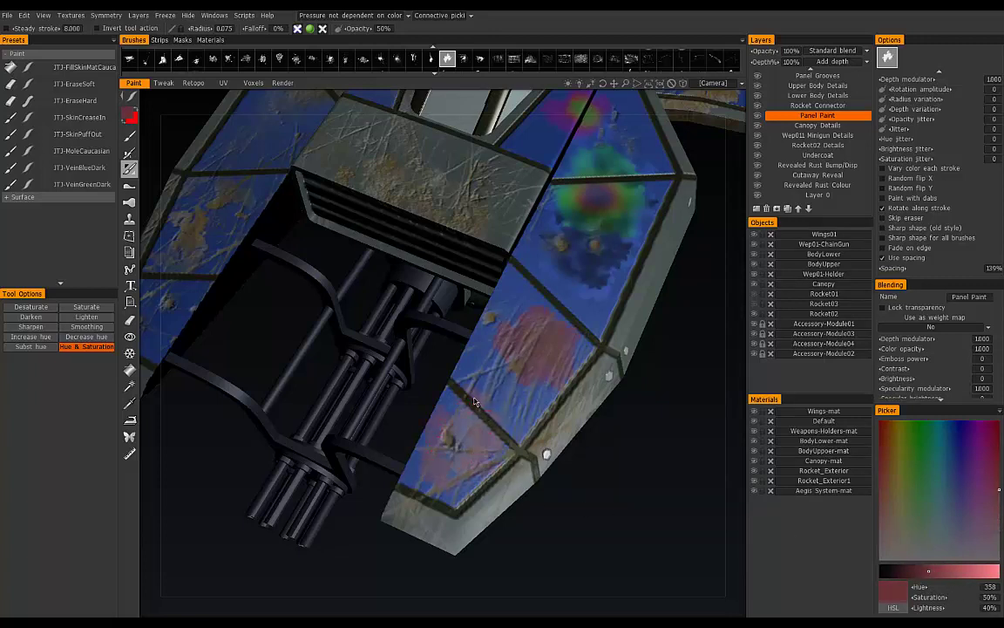
drag(932, 597, 952, 597)
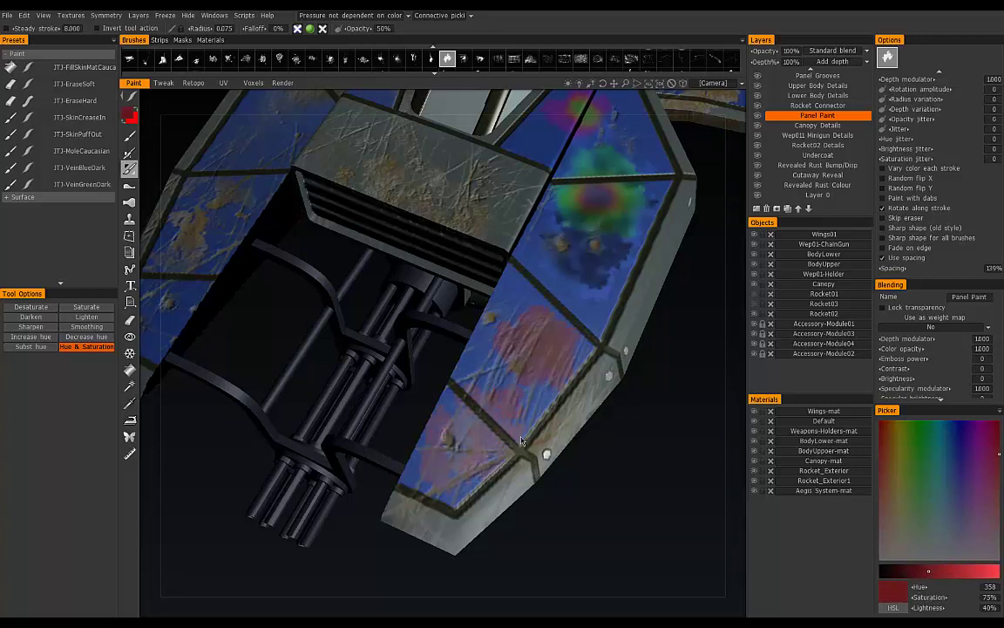